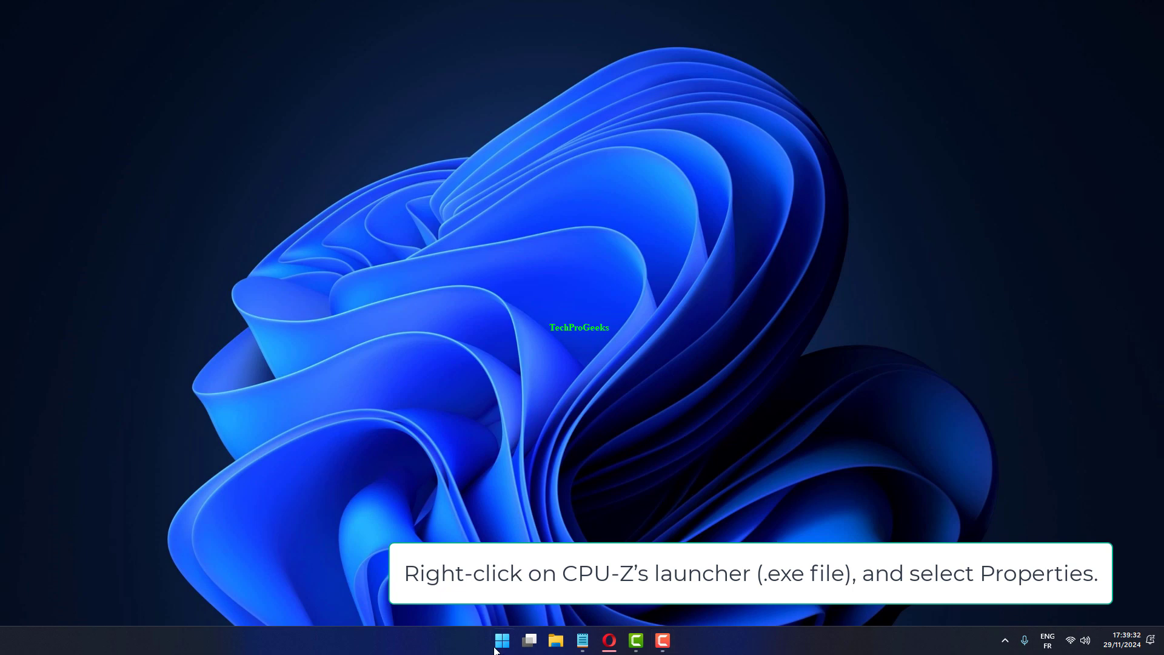
Search for CPU-Z from Start and go to its shortcut's file location.
click(502, 640)
text(cpu-Z)
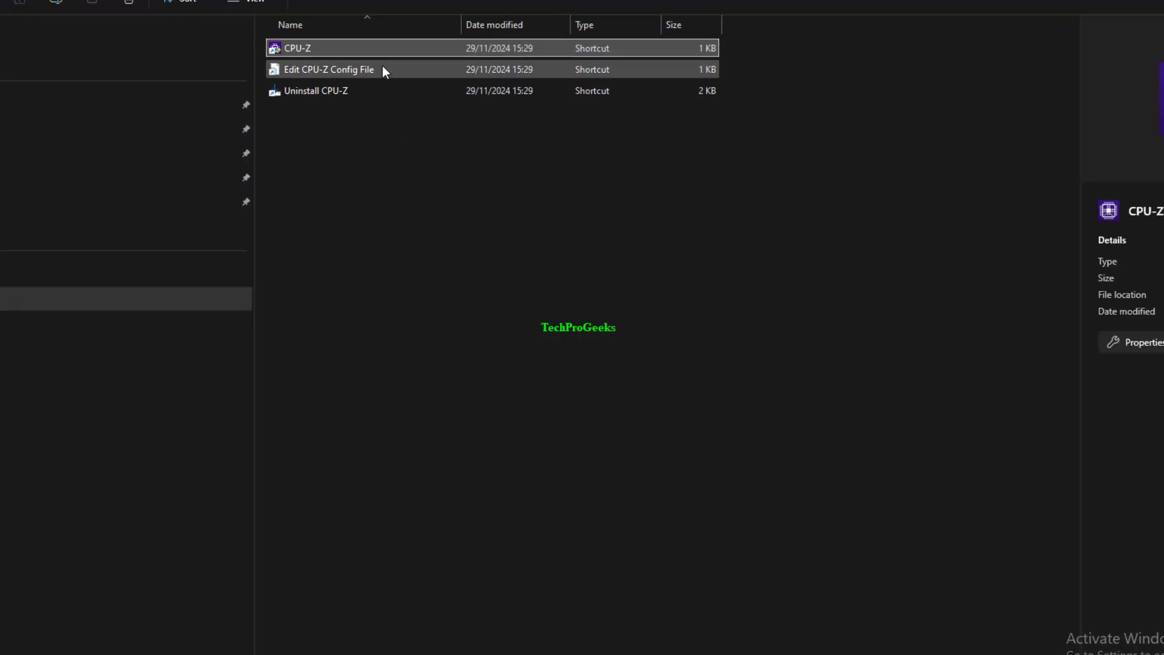
Bring up Properties for the CPU-Z shortcut from its context menu.
right_click(391, 53)
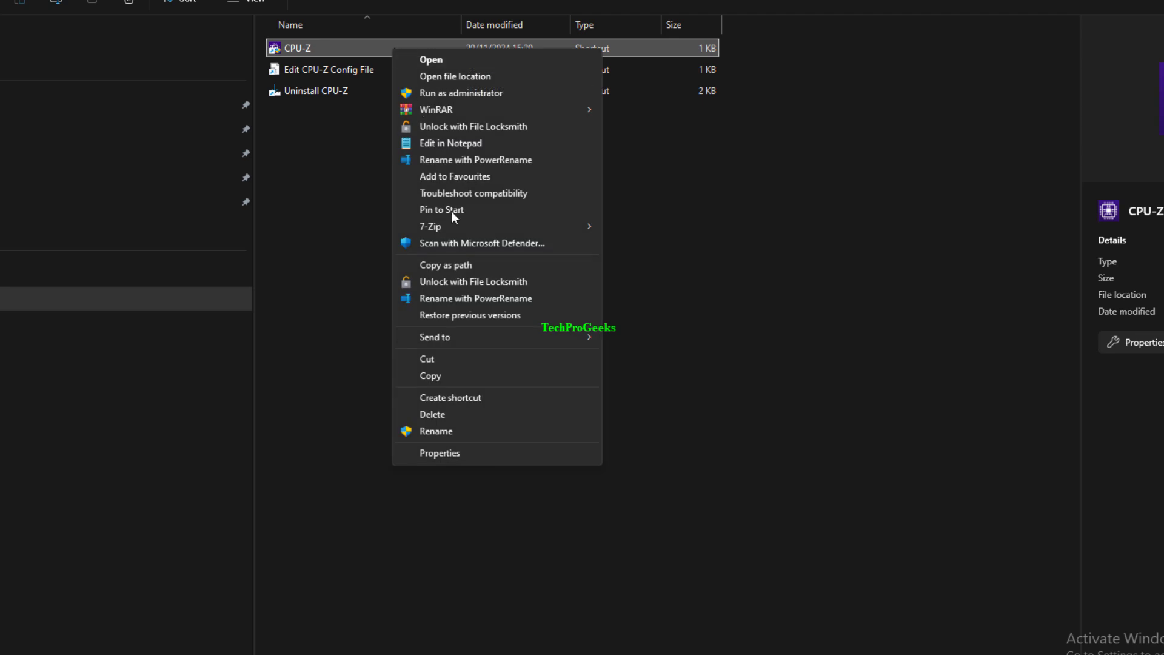
click(498, 453)
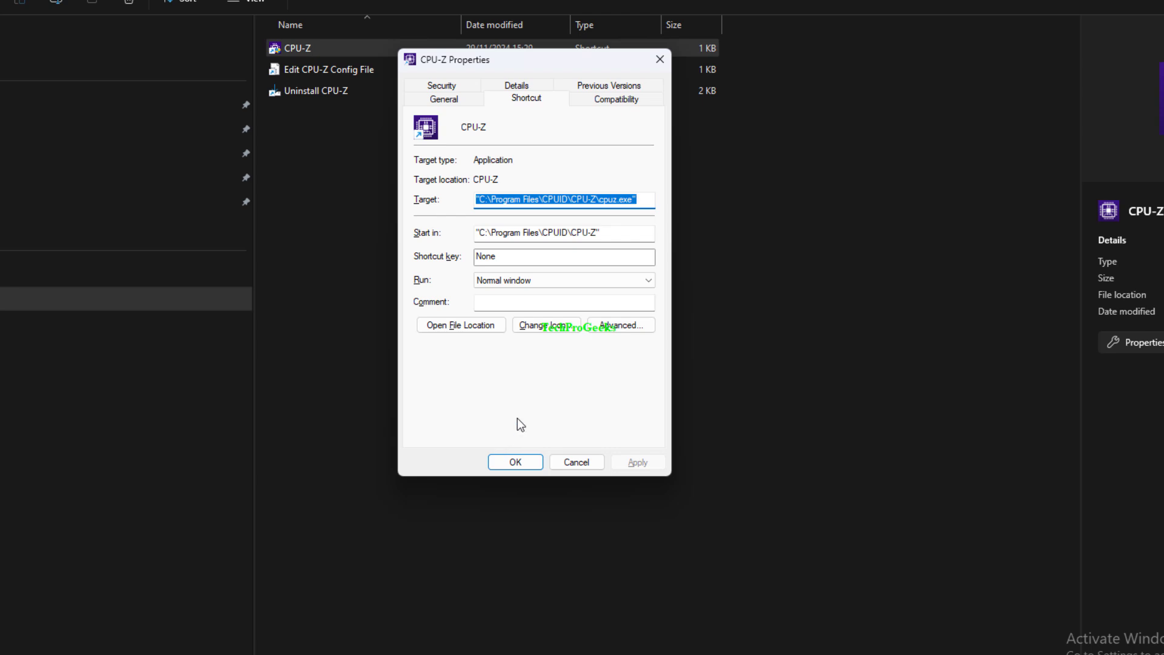
Under Compatibility, enable Run this program as an administrator and apply it.
click(609, 104)
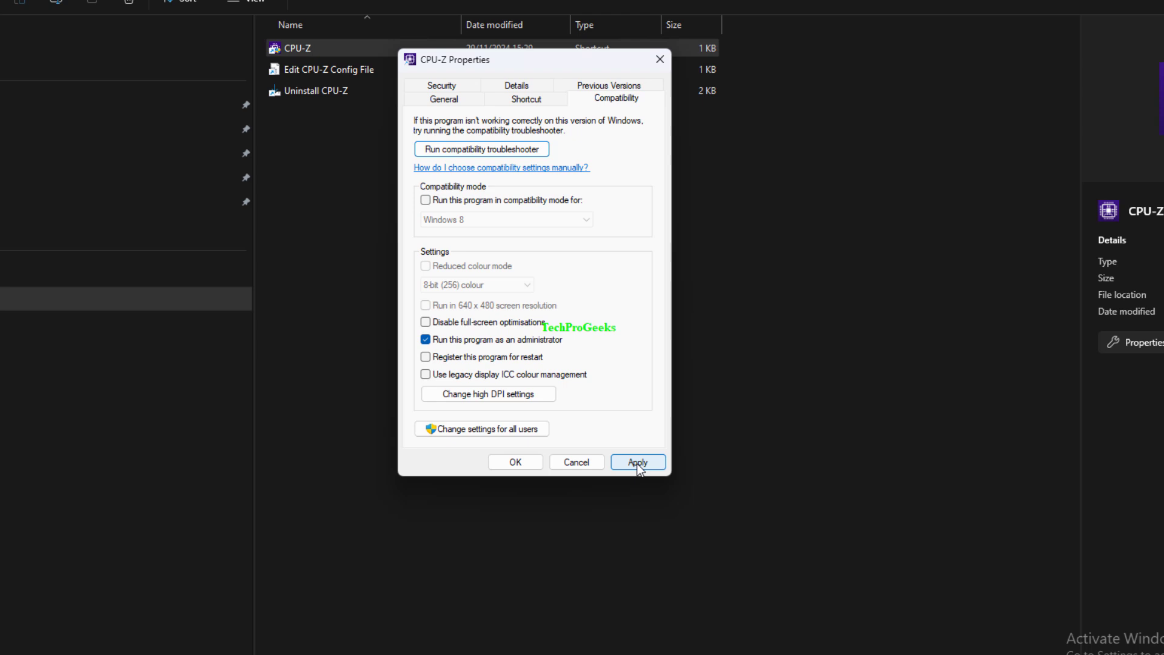
click(637, 462)
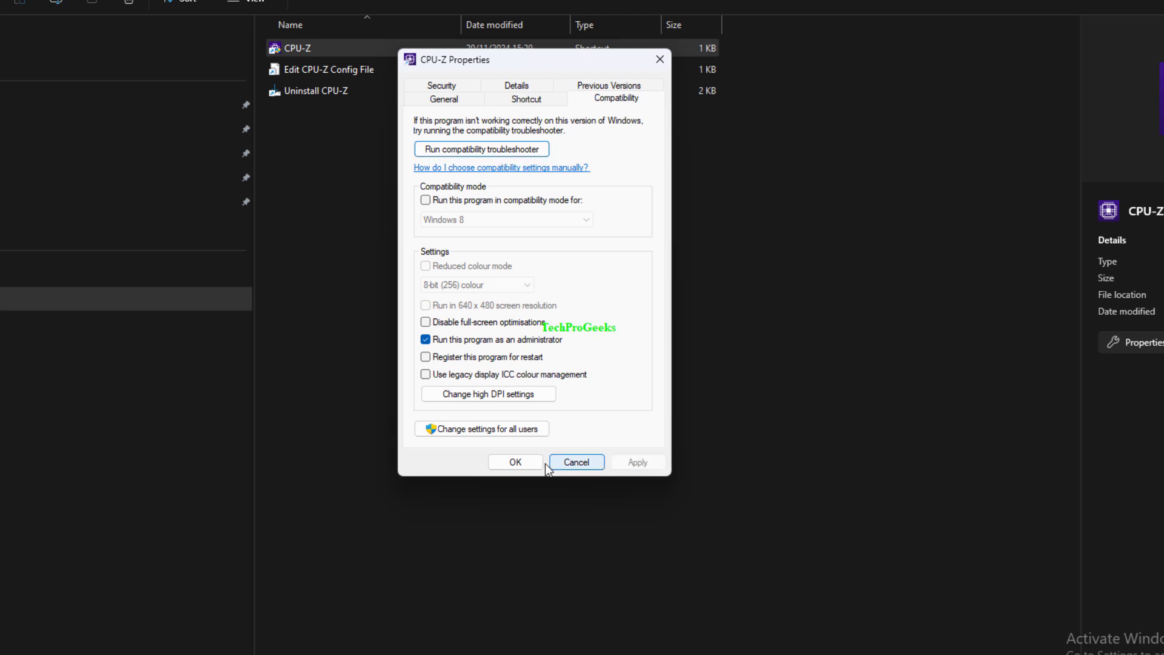
click(516, 462)
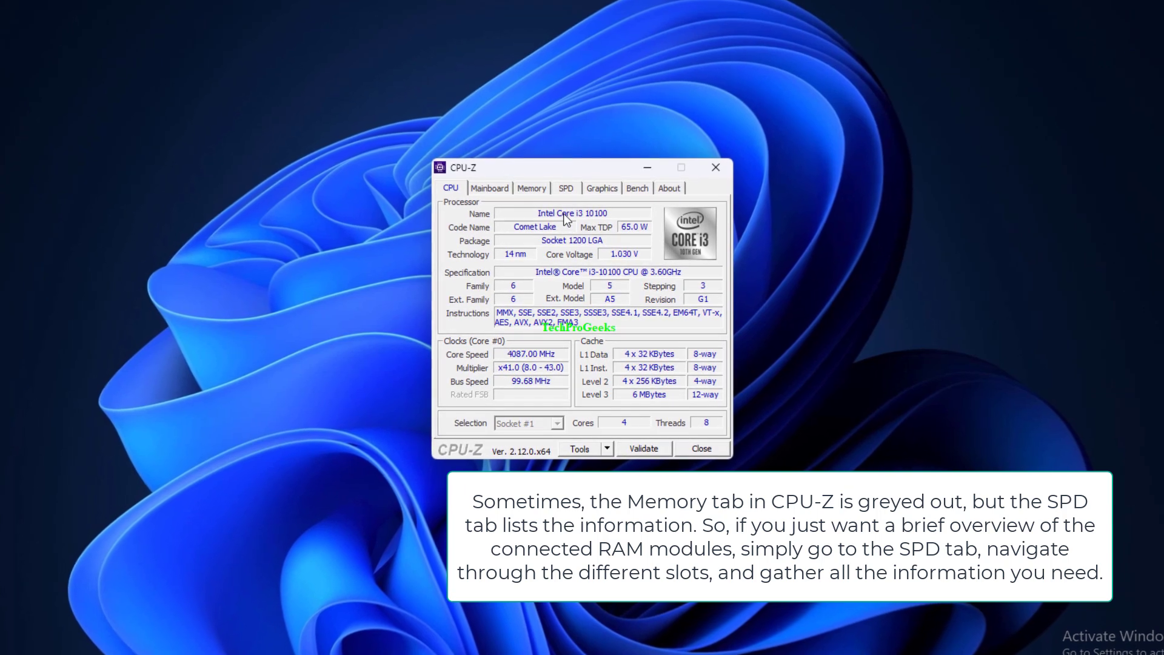
View Slot #1 RAM details in the SPD tab, then launch appwiz.cpl via Run.
click(566, 188)
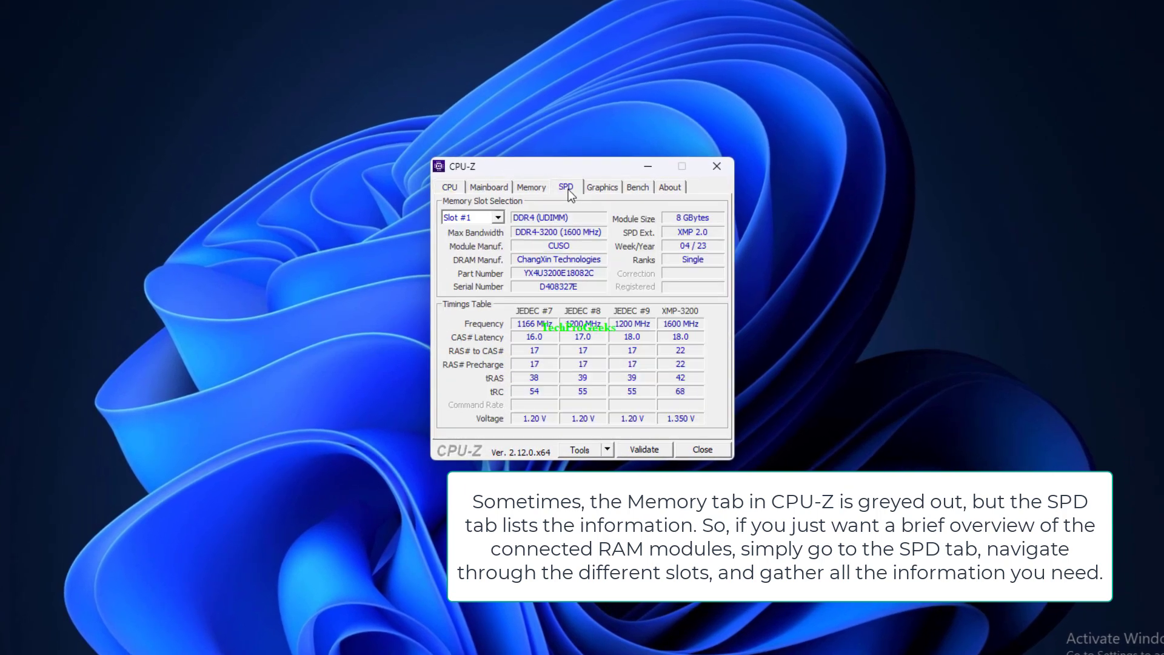
click(498, 218)
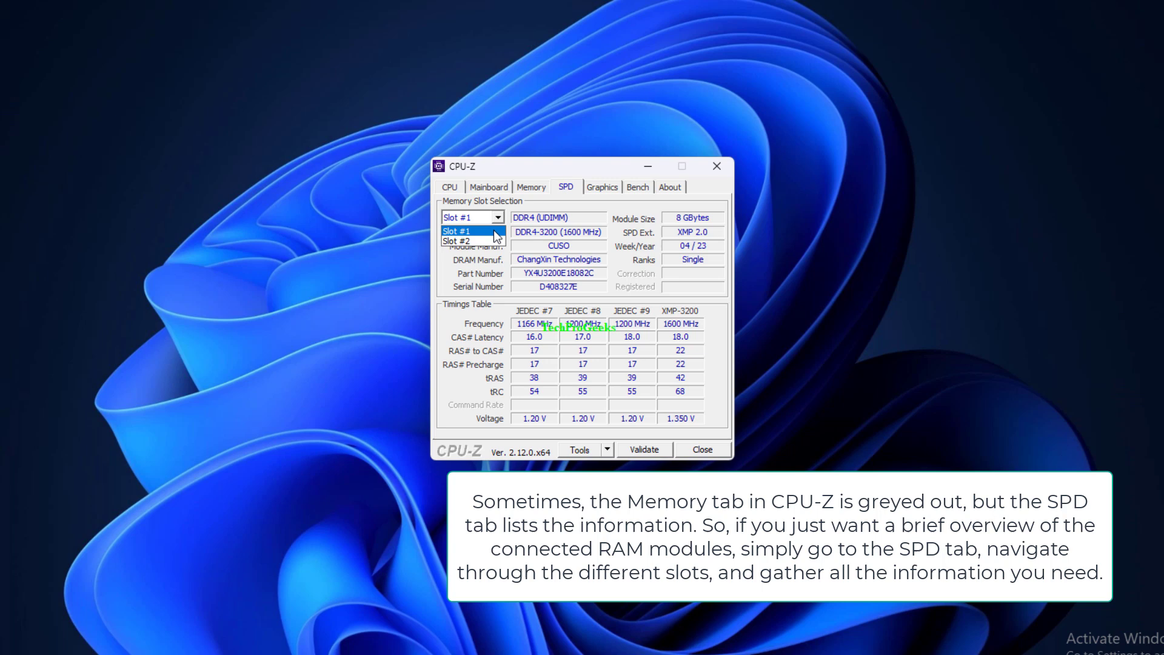
click(493, 232)
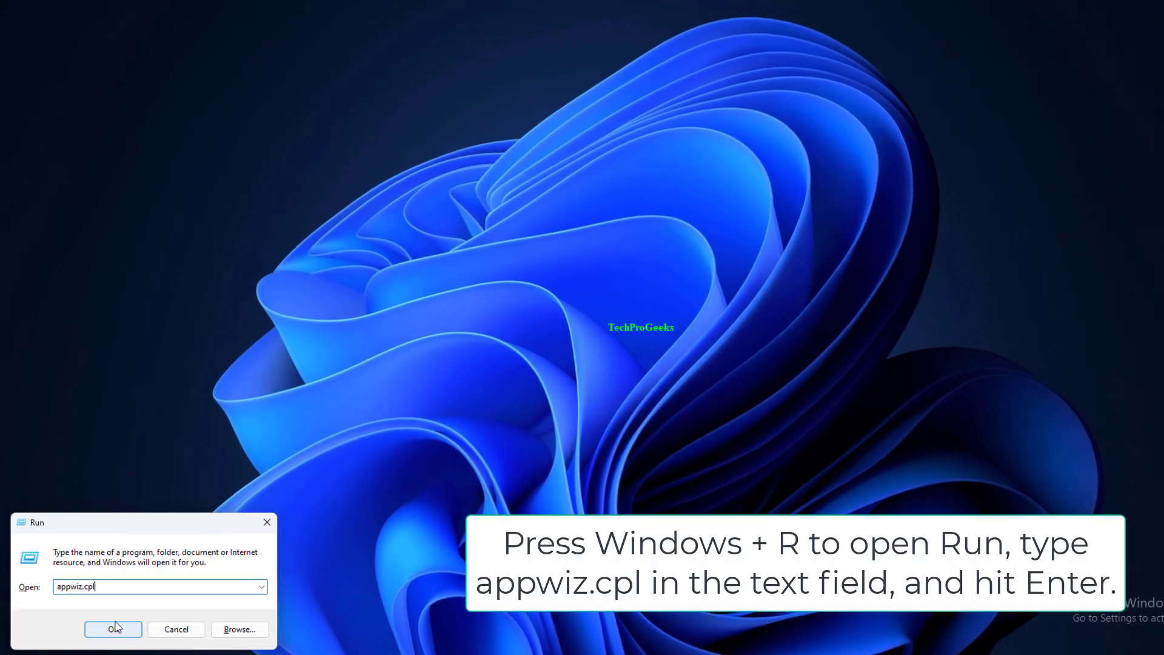
click(103, 602)
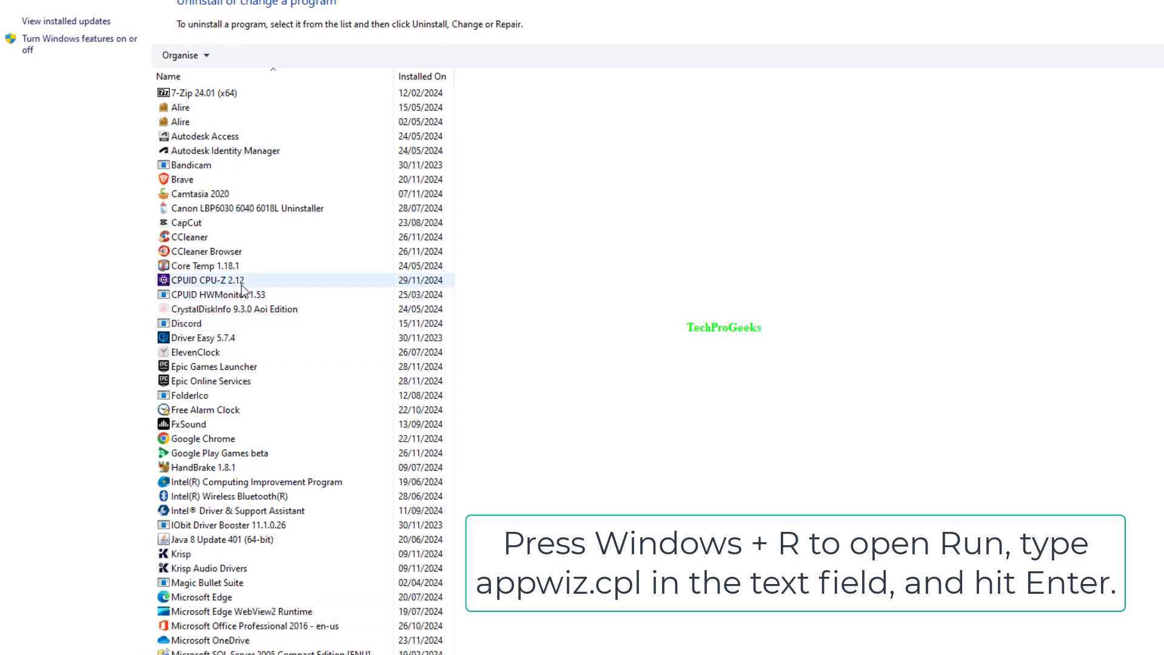
Uninstall CPUID CPU-Z 2.12 from the installed programs list and confirm removal.
click(207, 281)
click(241, 55)
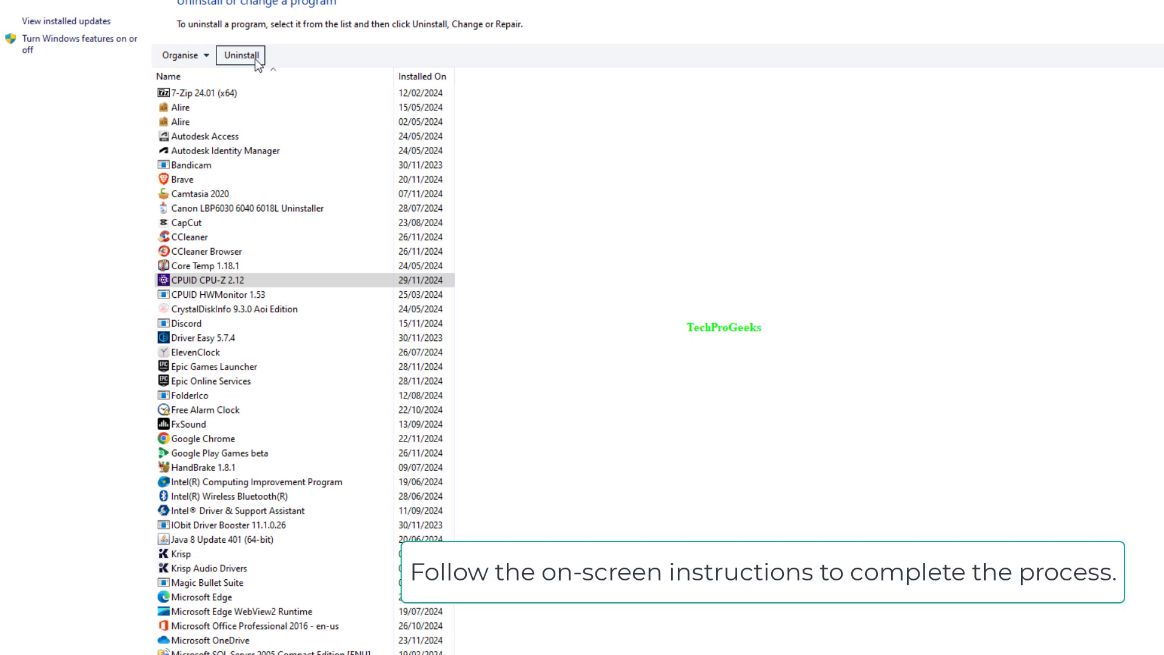
click(784, 370)
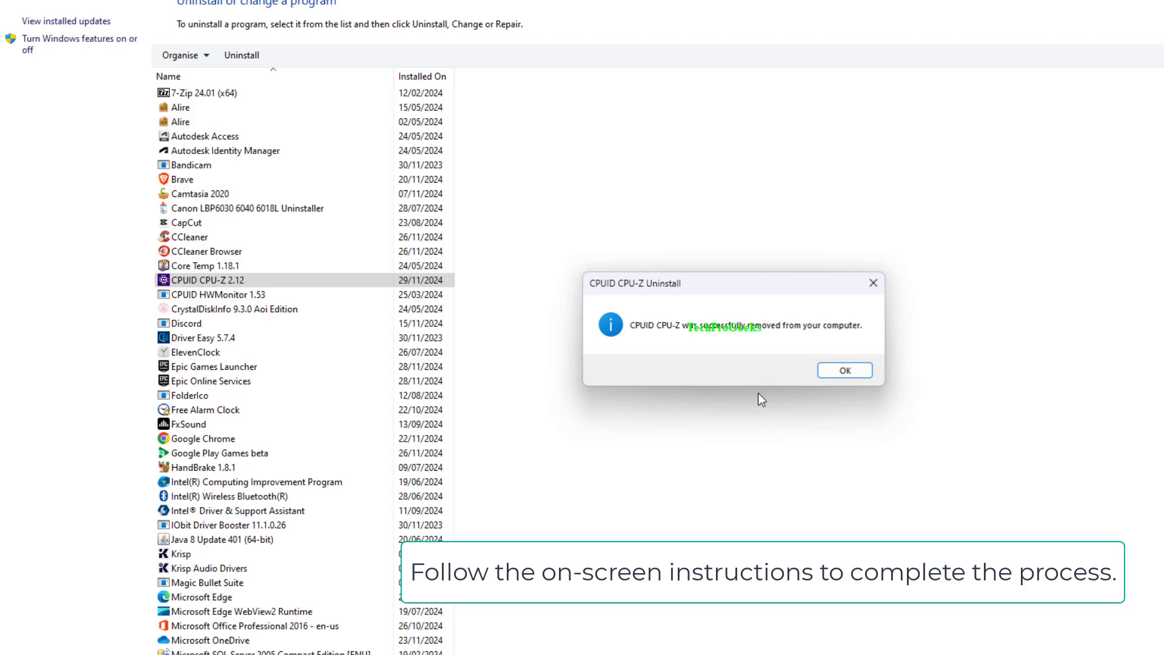
click(843, 372)
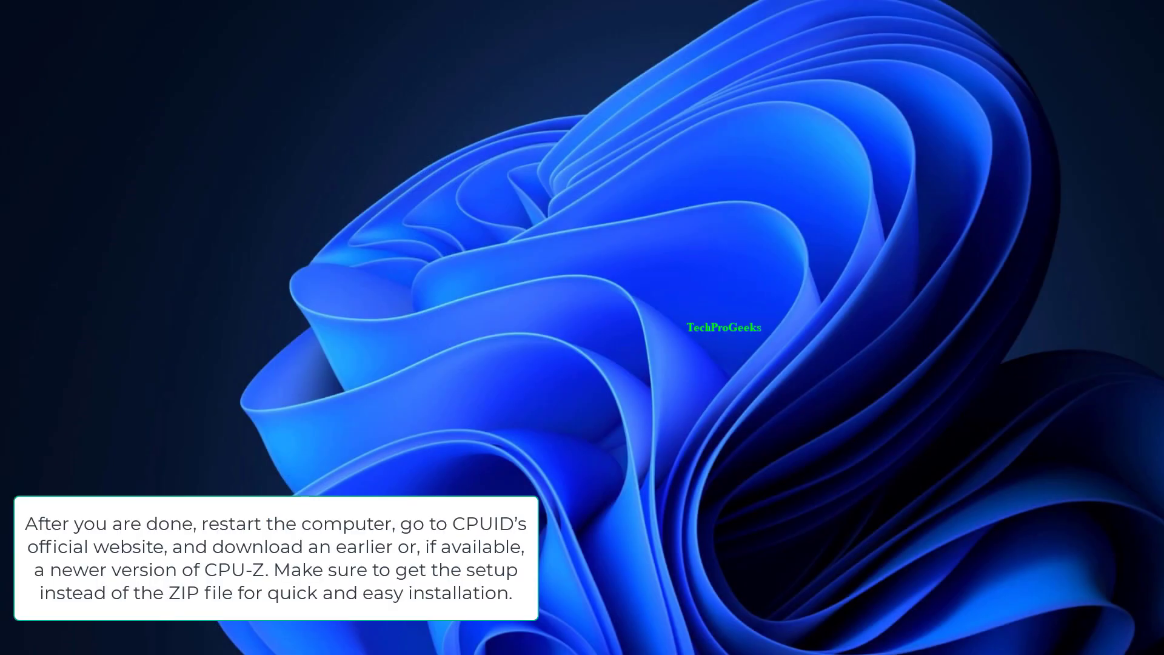
Restart the computer from the Start menu power options.
key(super)
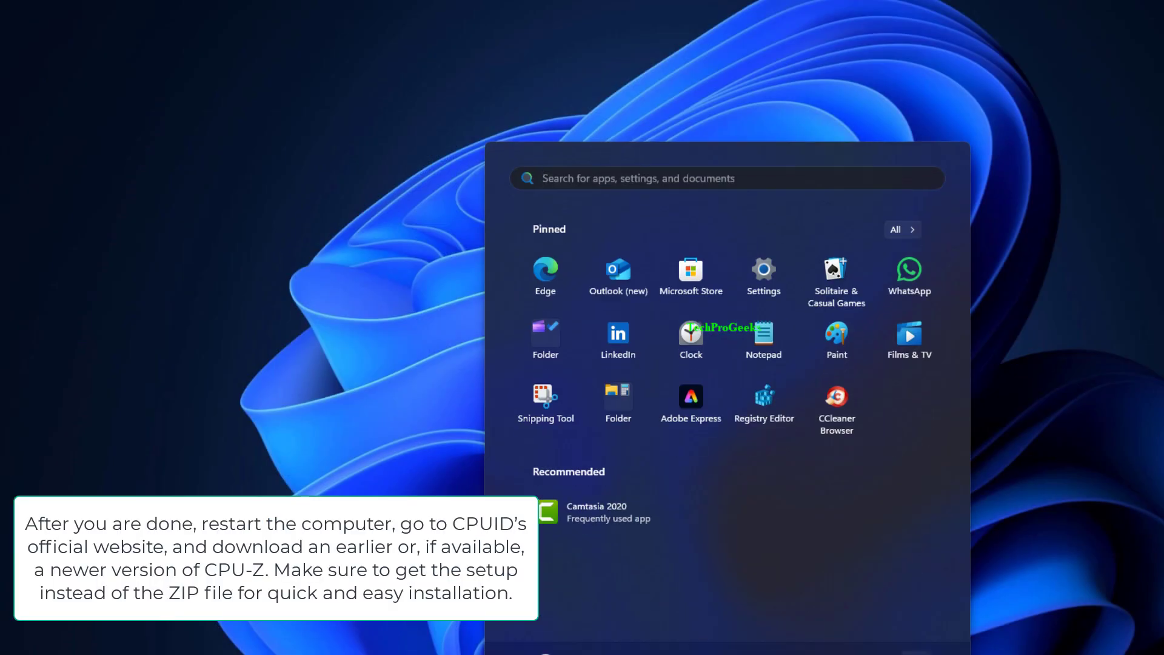
click(946, 649)
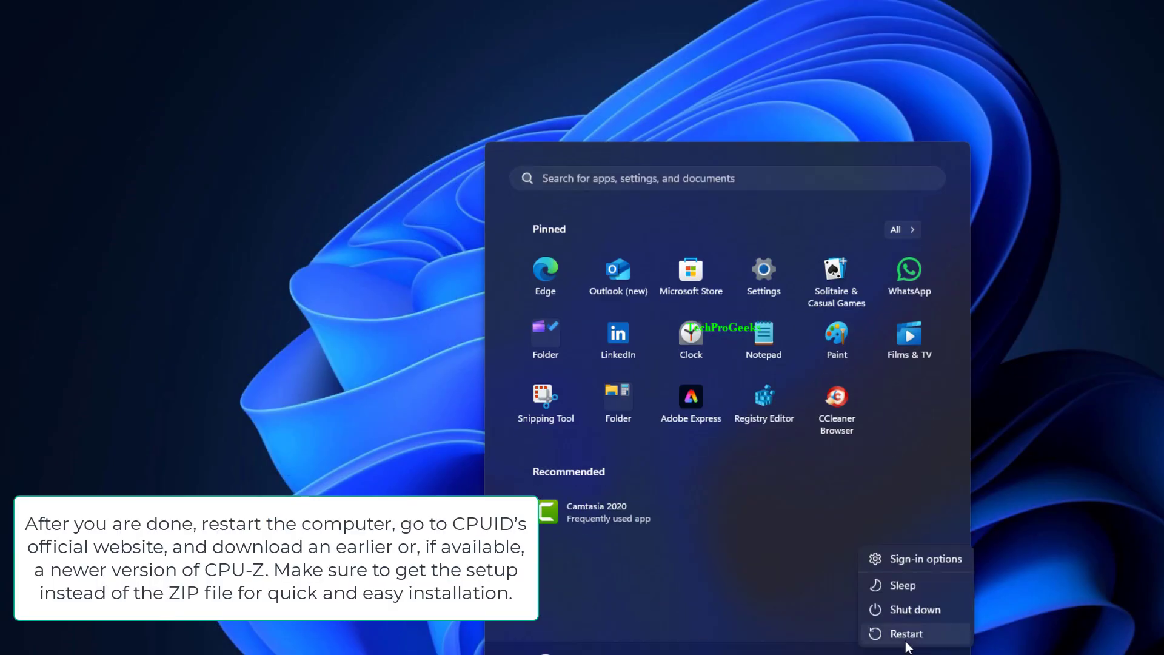
click(937, 647)
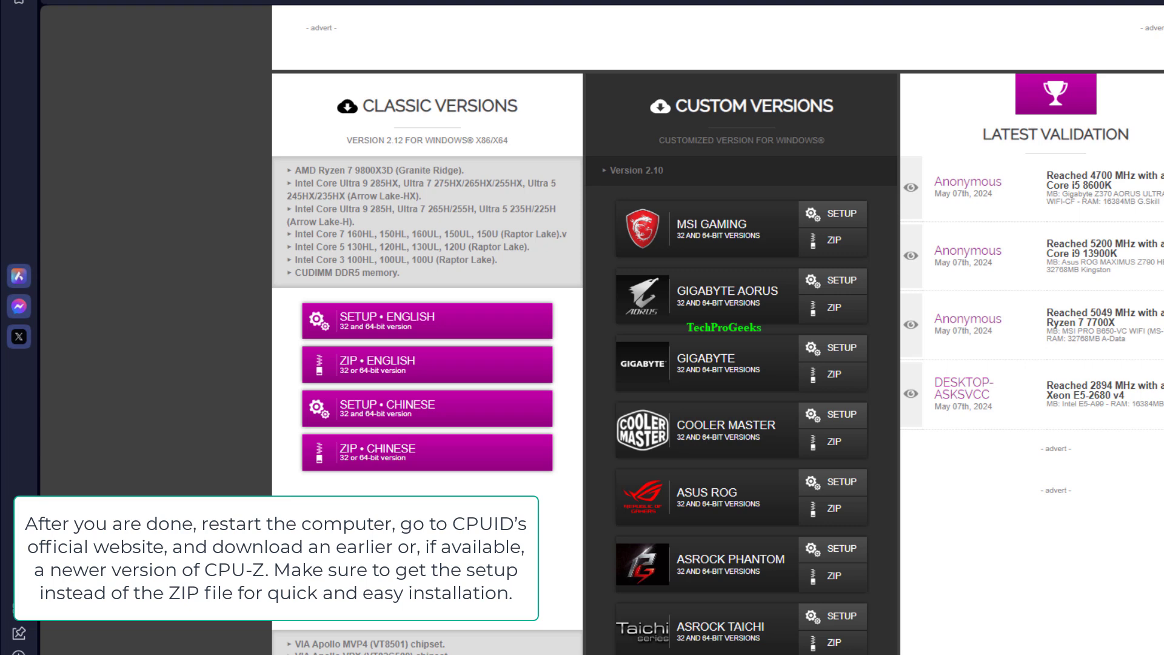
Download the English cpu-z_2.12-en.exe setup file from the CPUID site.
click(428, 416)
scroll(583, 364, down, 2)
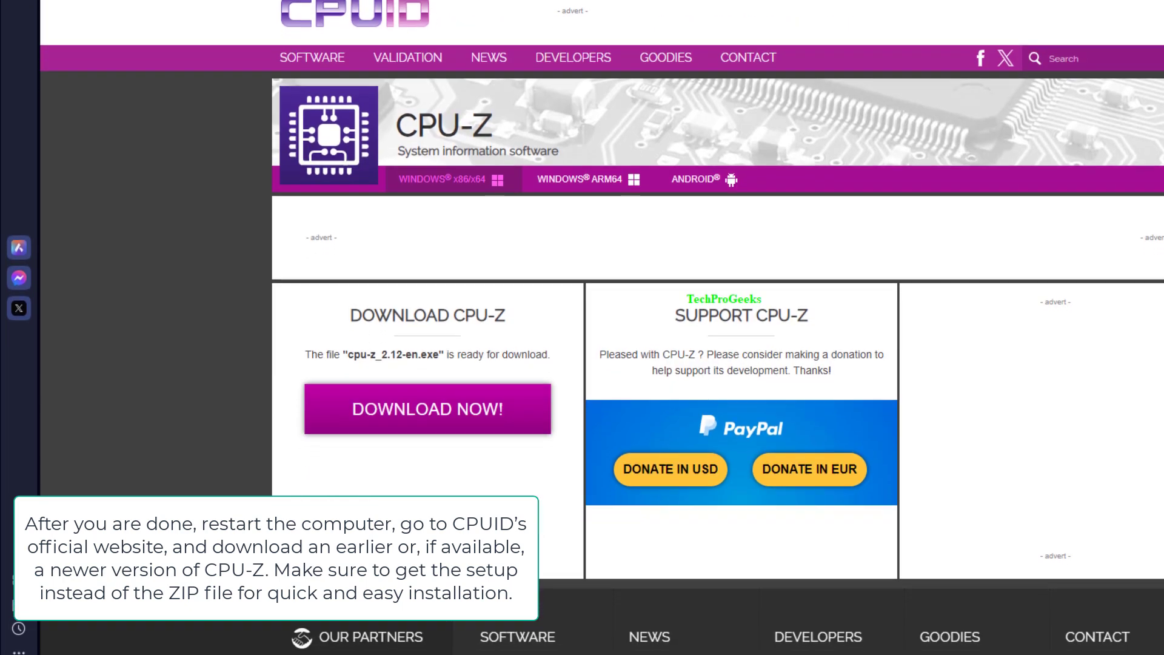
scroll(583, 363, down, 1)
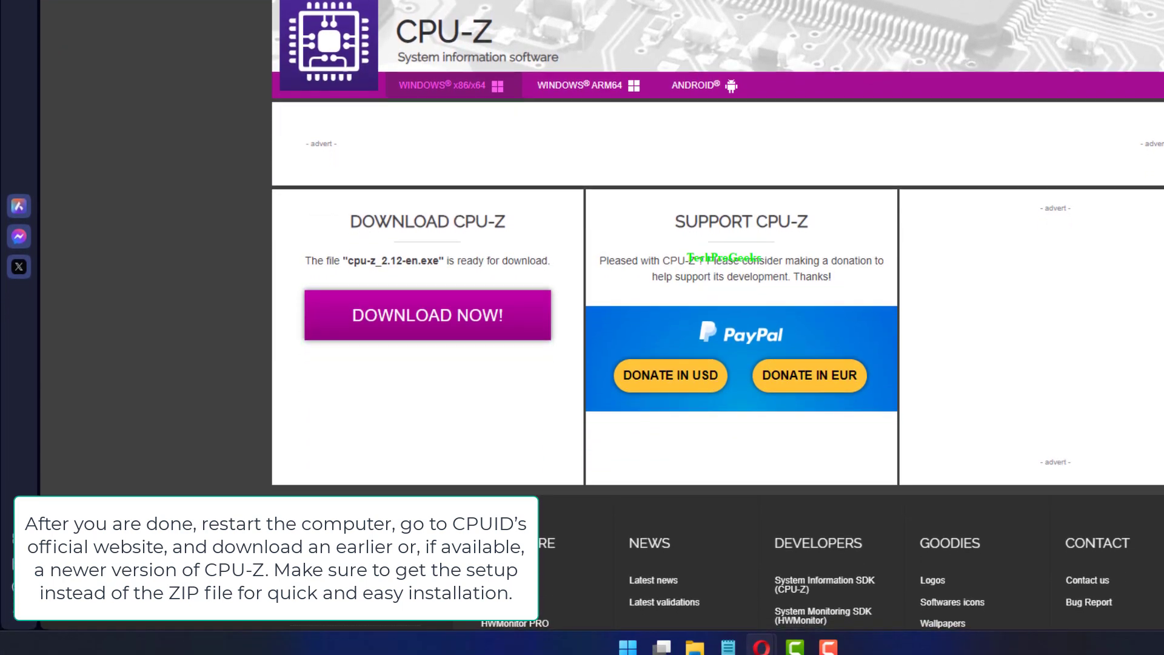
scroll(582, 364, down, 1)
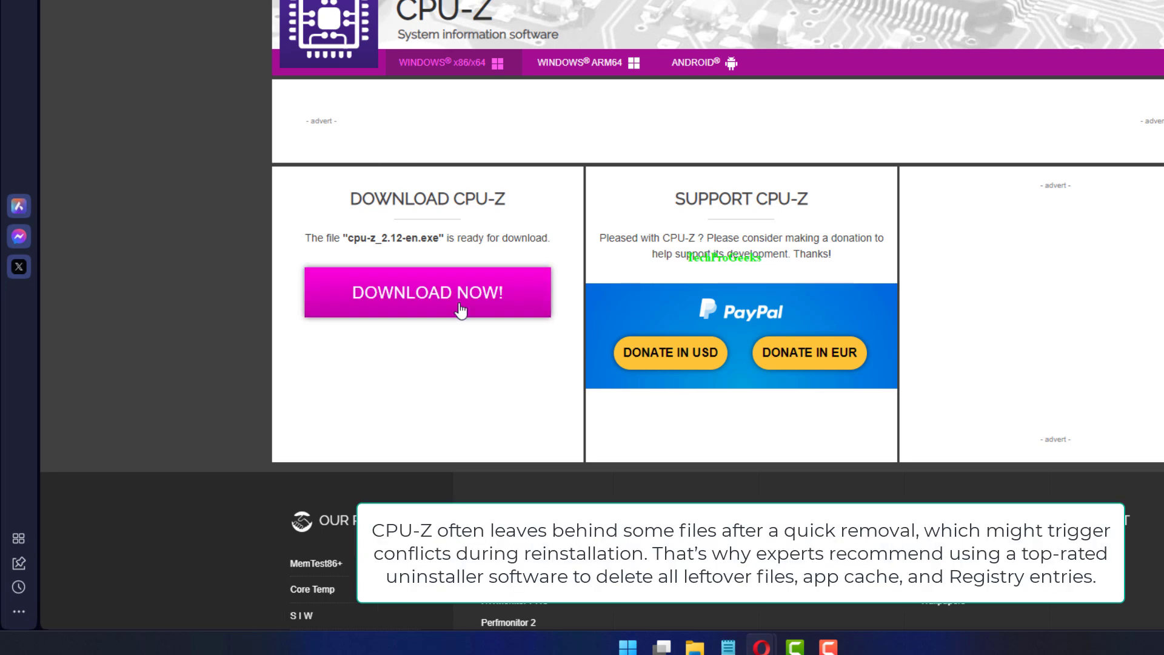
click(461, 310)
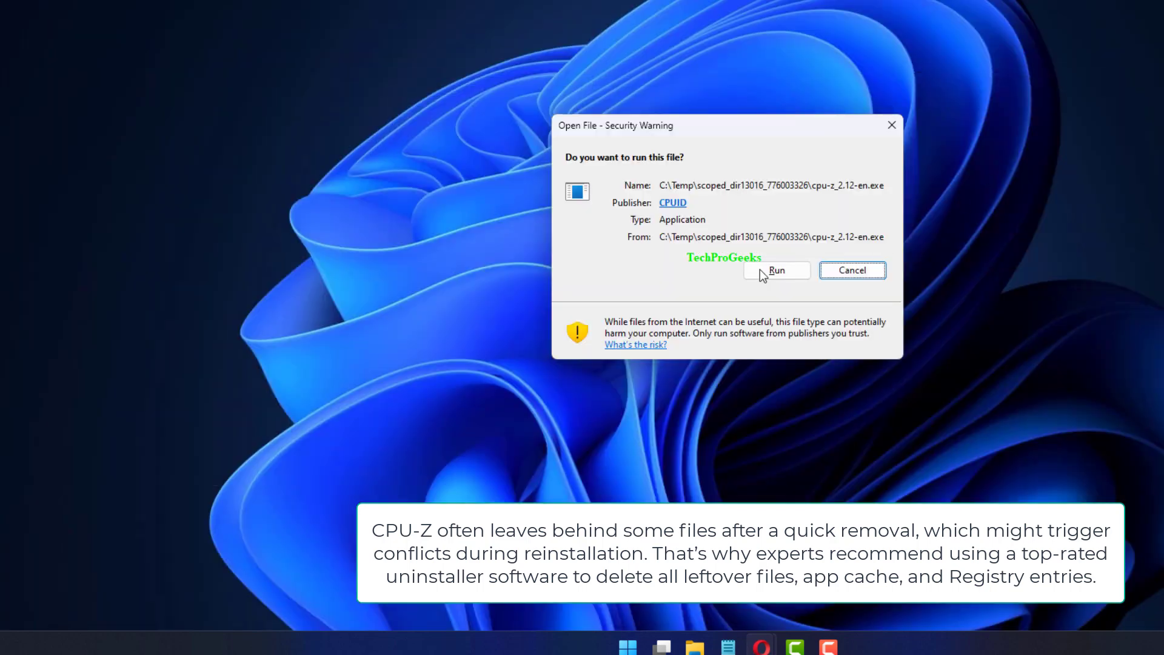
Run the setup, accept the license and install CPU-Z 2.12 to the default folder.
click(762, 276)
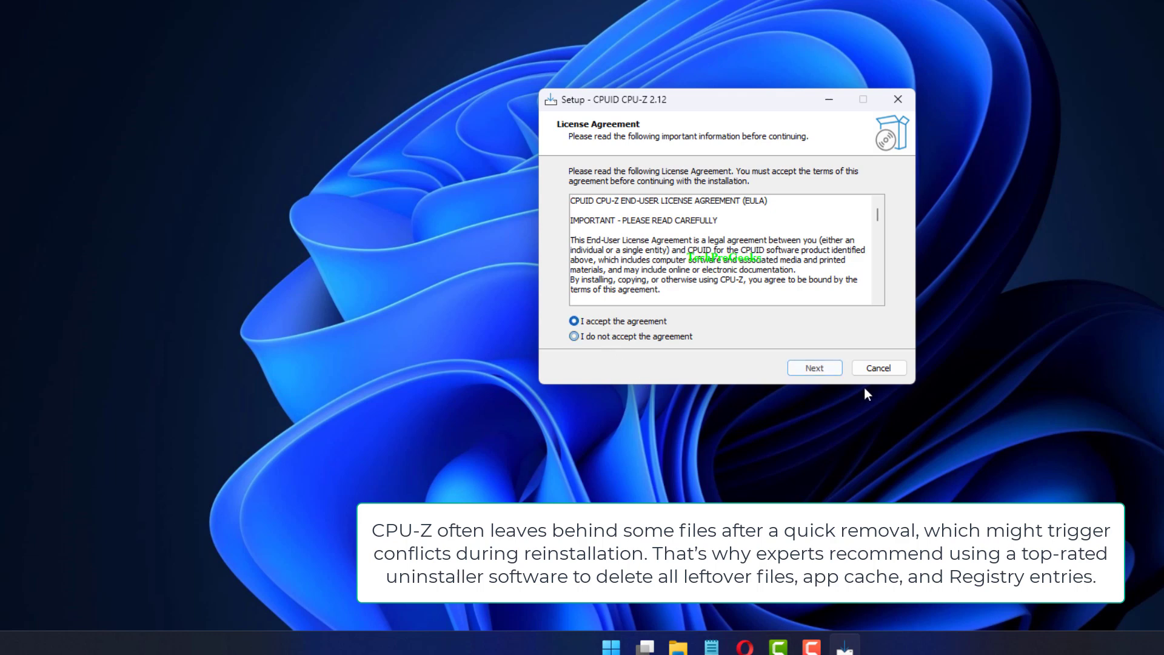
click(829, 368)
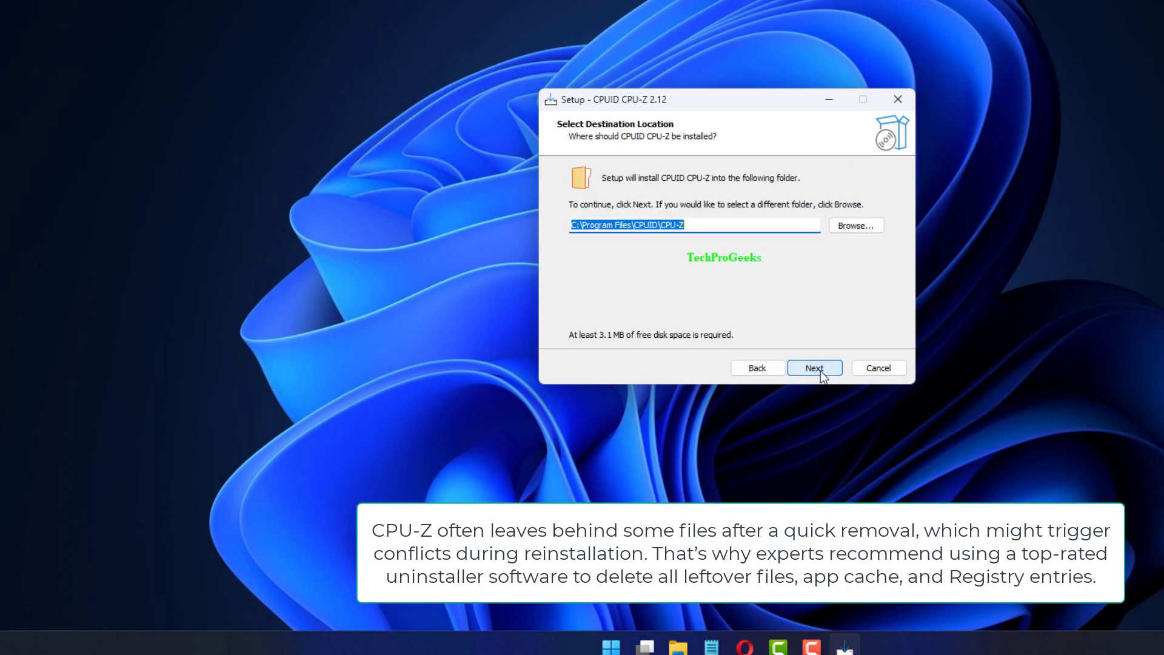
click(816, 367)
click(815, 367)
click(815, 368)
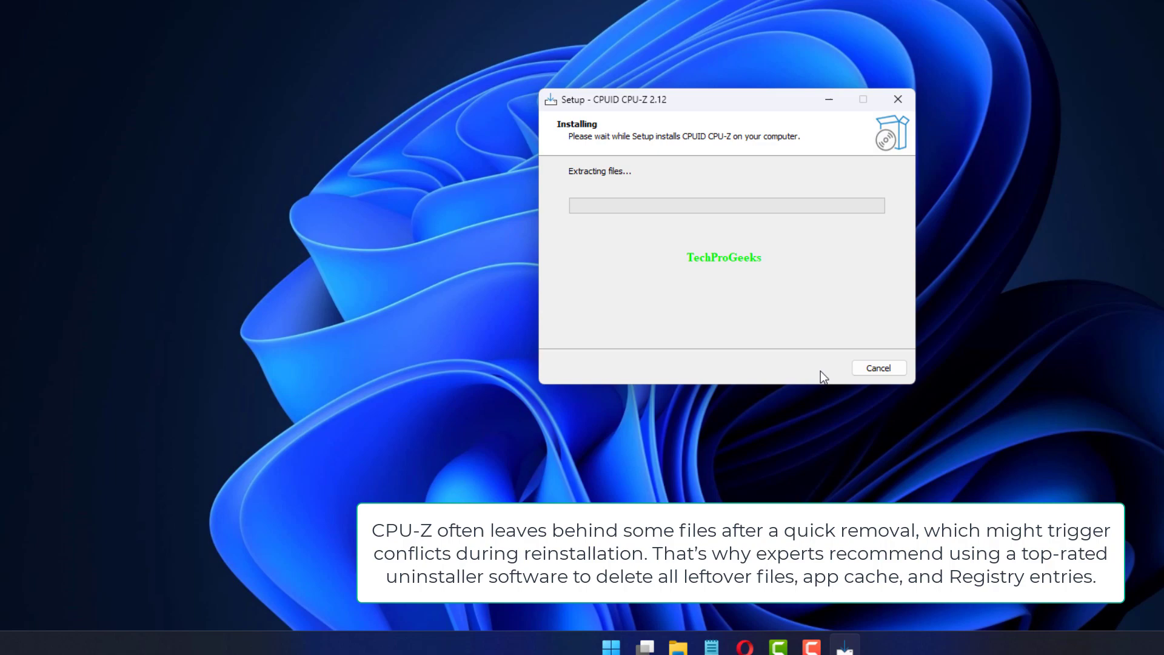
click(815, 368)
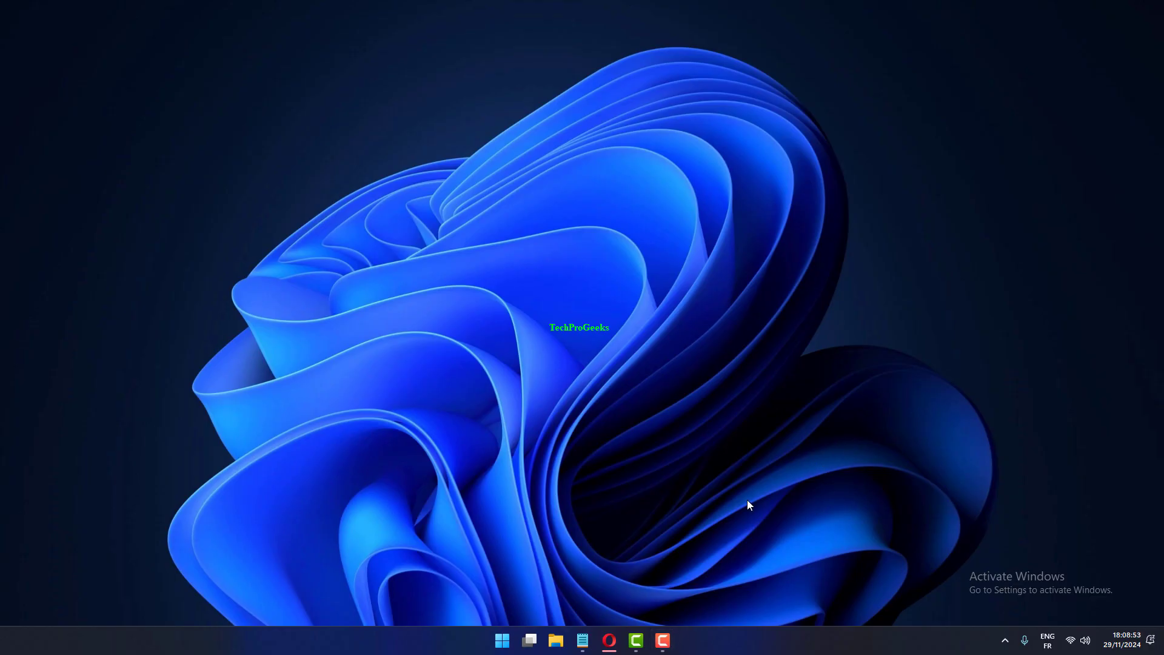
key(super+space)
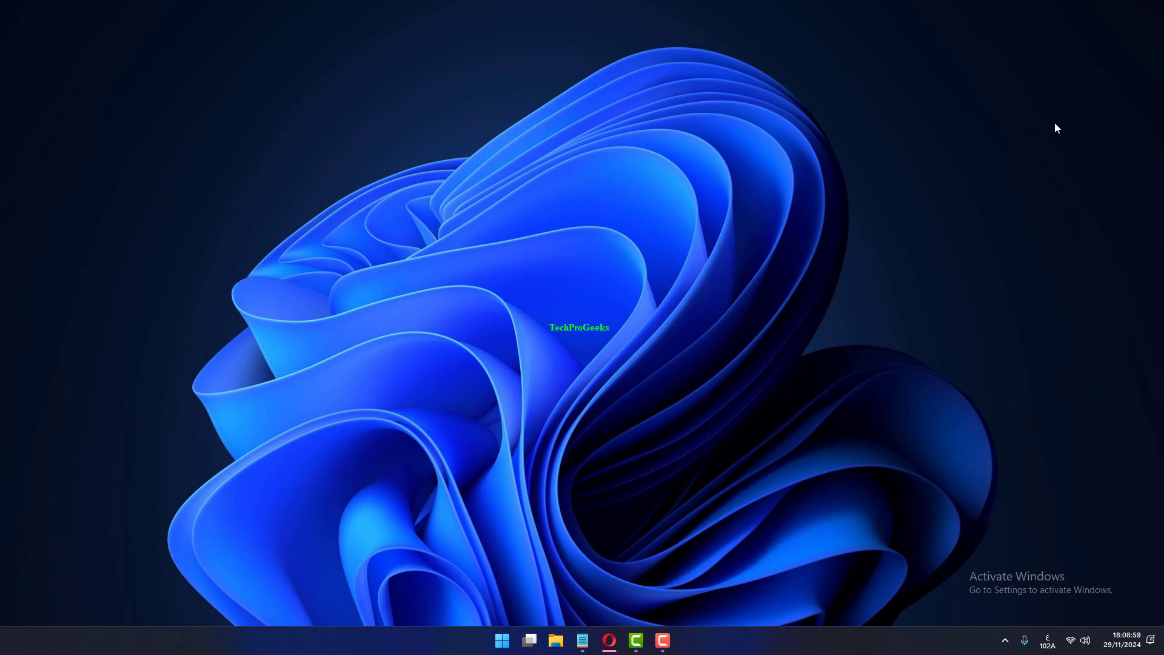